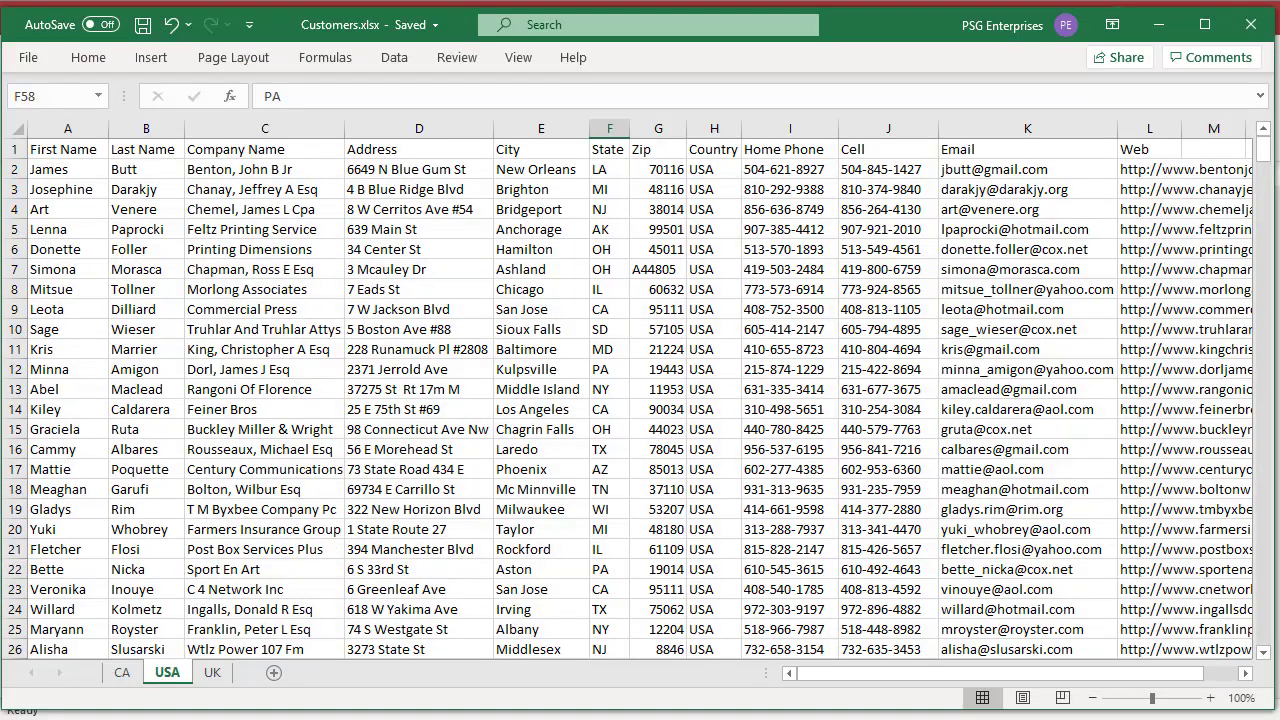
Name the USA sheet's A1:K20 customer records 'Customers' using Define Name
left_click(67, 148)
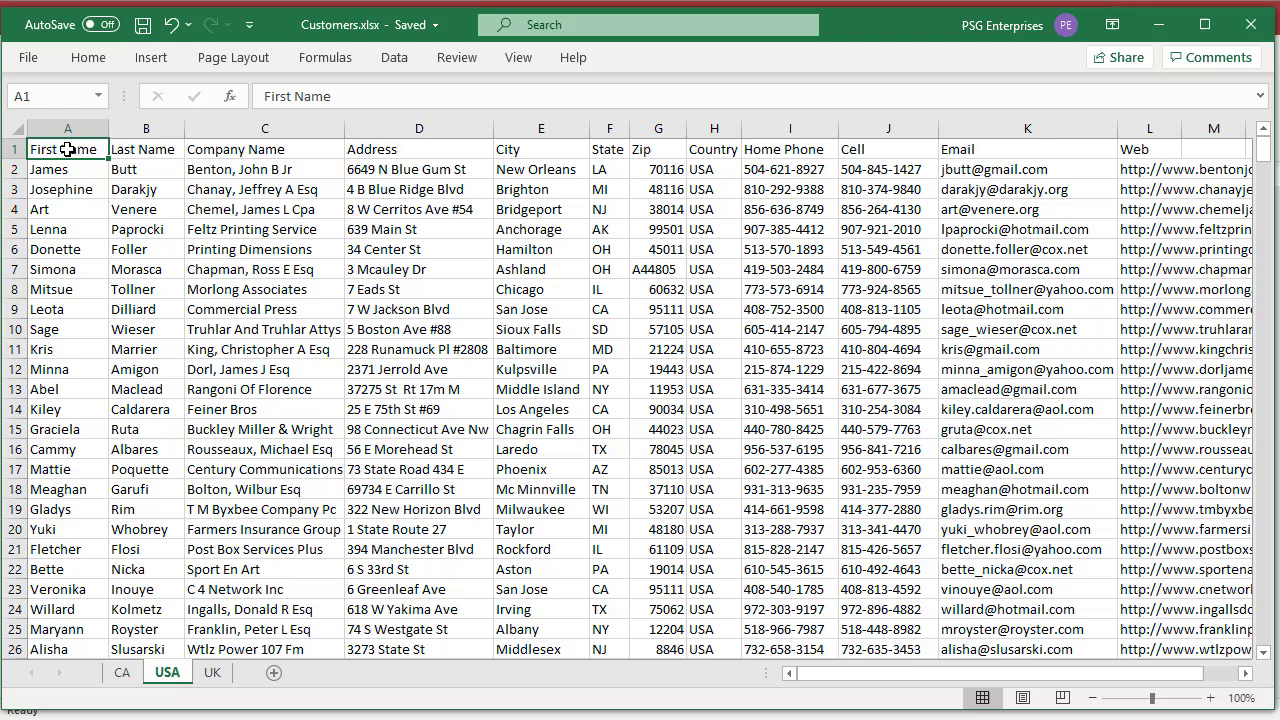
left_click_drag(67, 150, 1100, 530)
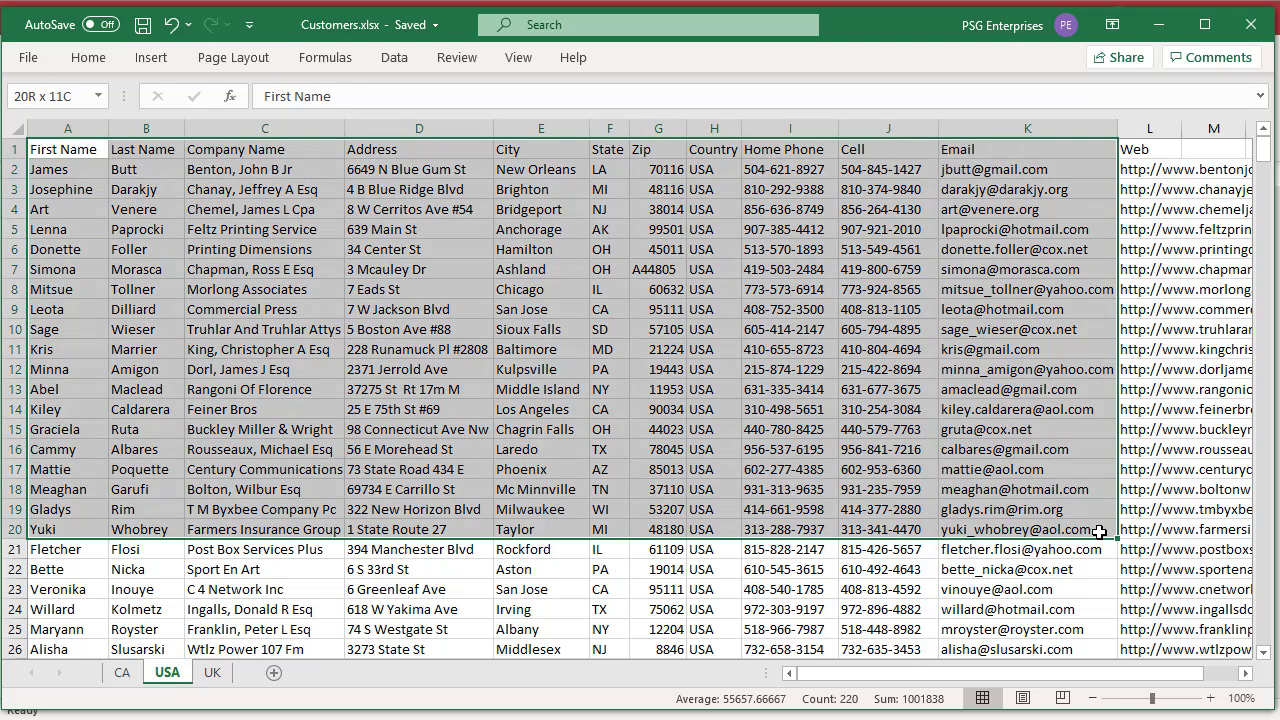
right_click(417, 159)
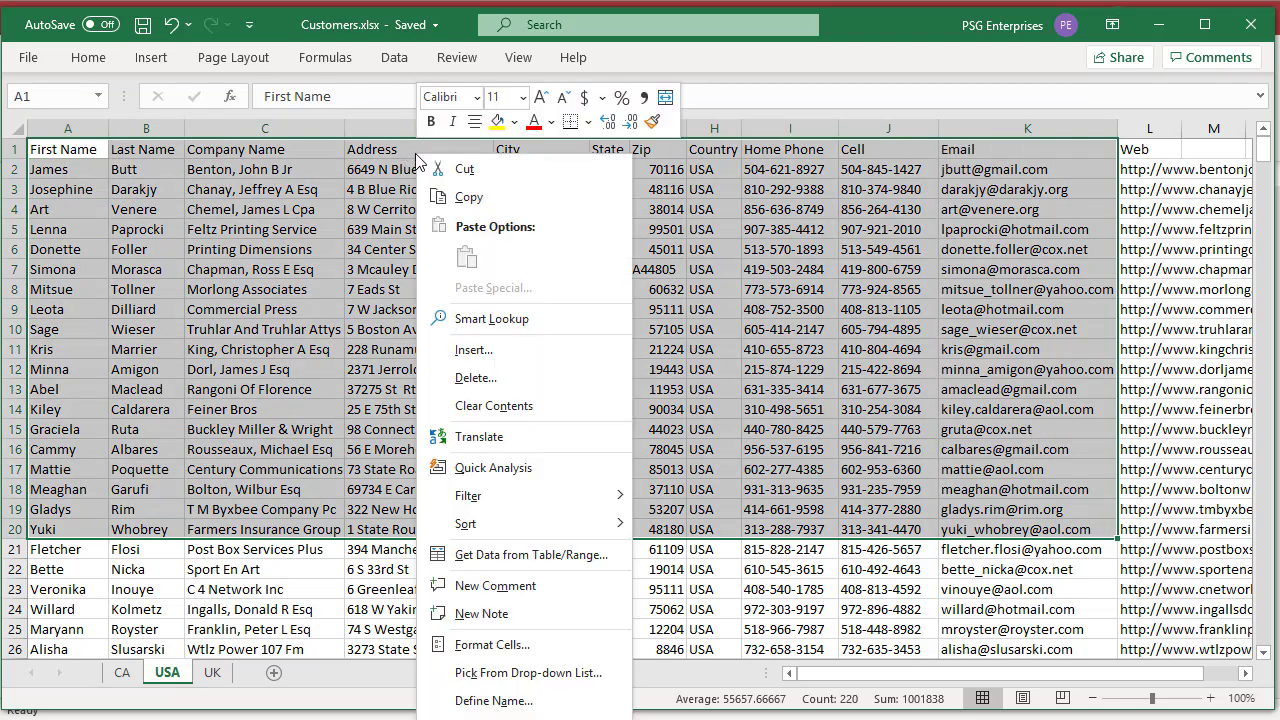
left_click(488, 700)
type("Customers")
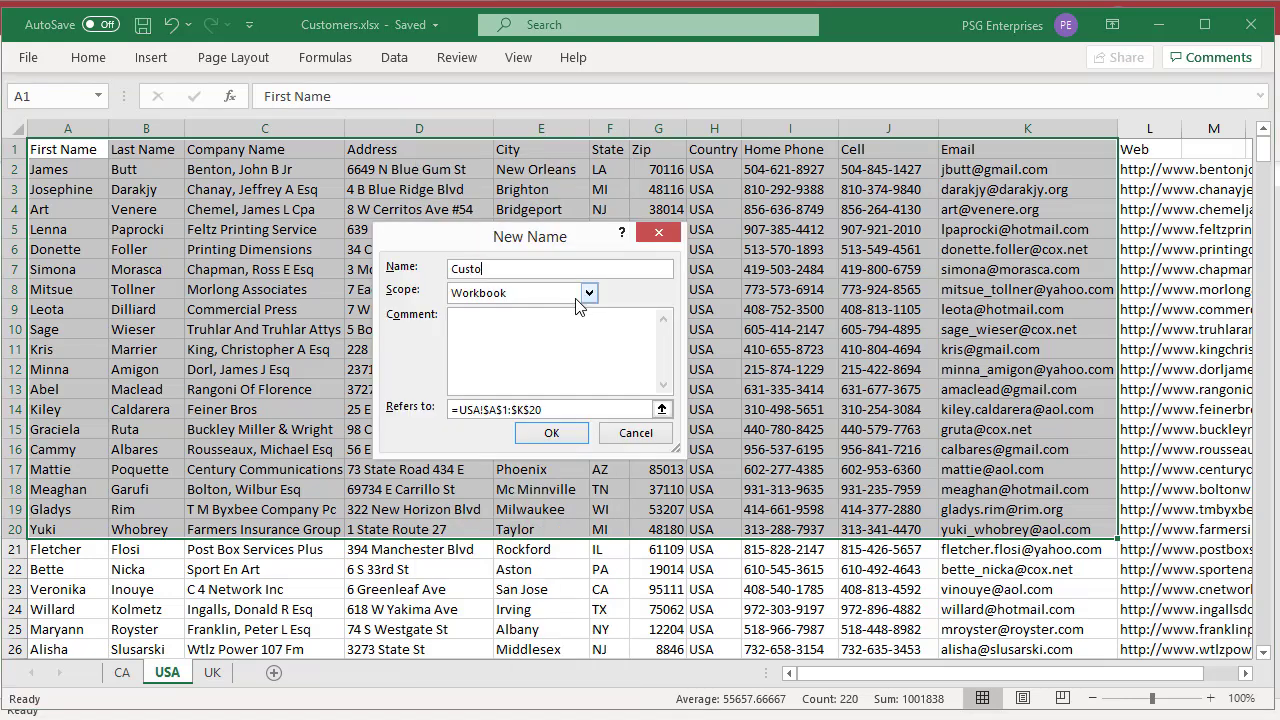
left_click(549, 437)
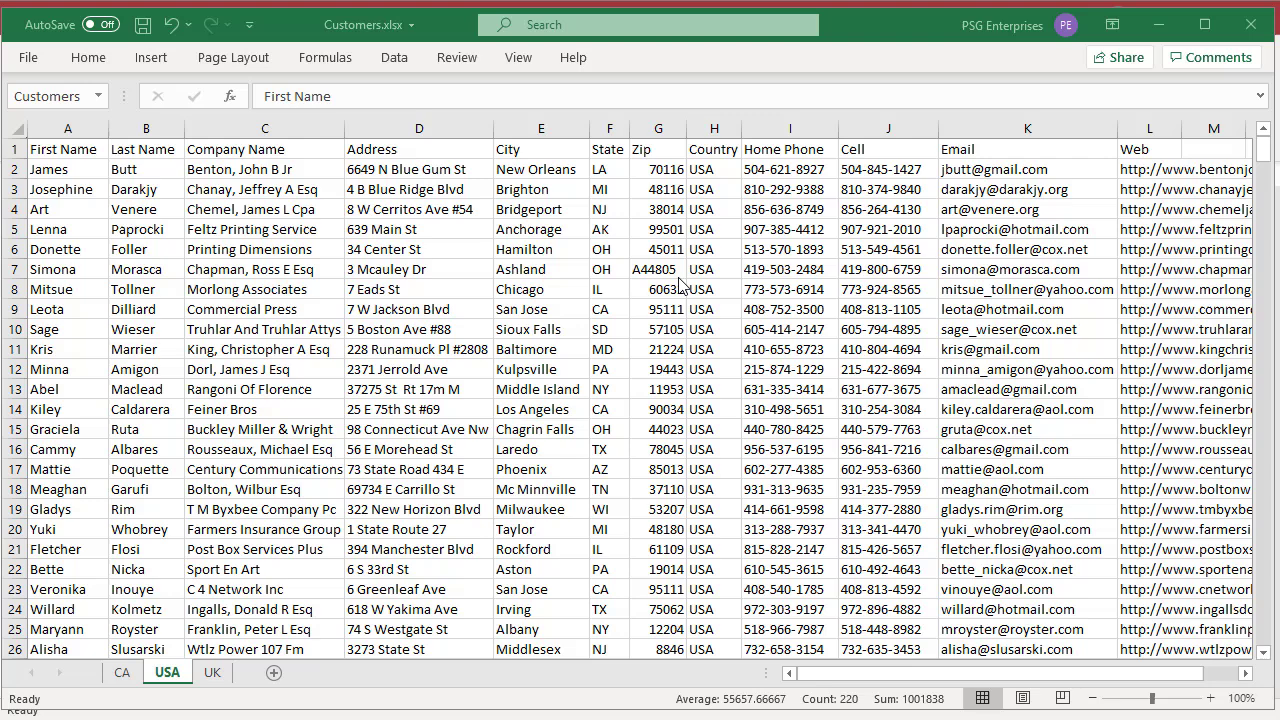
Close Excel, saving the changes to Customers.xlsx
left_click(1249, 30)
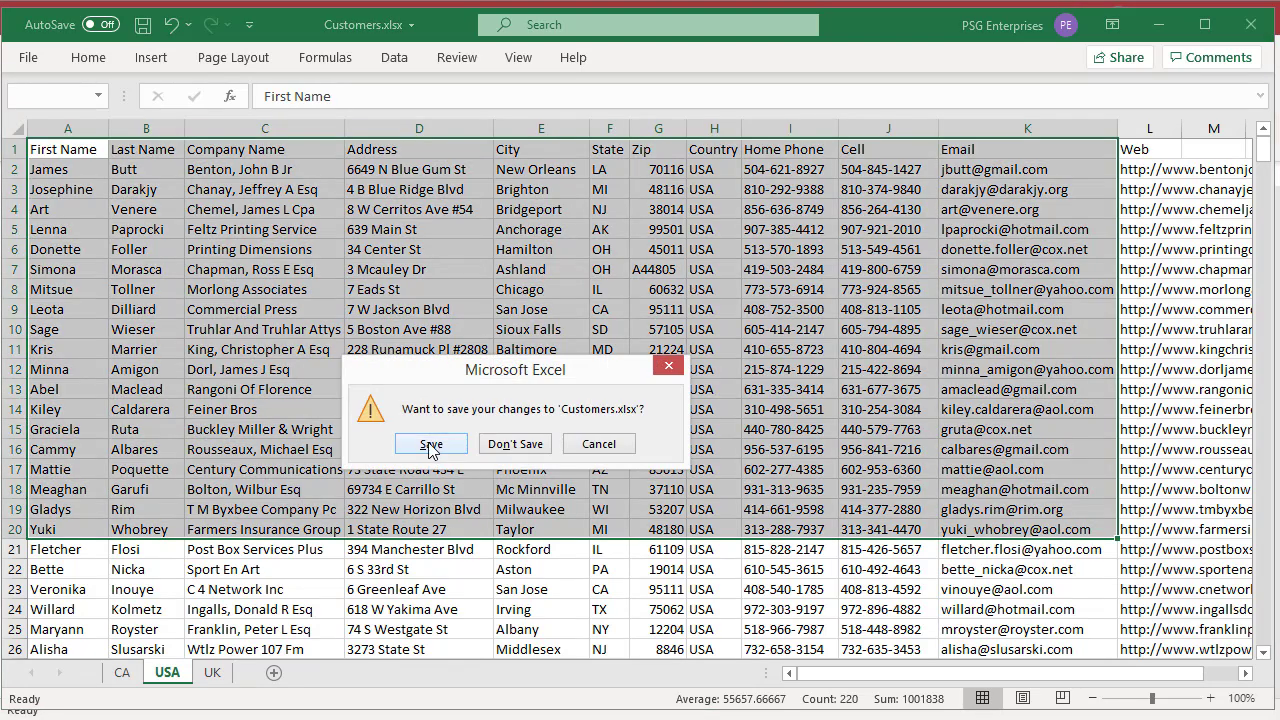
left_click(508, 443)
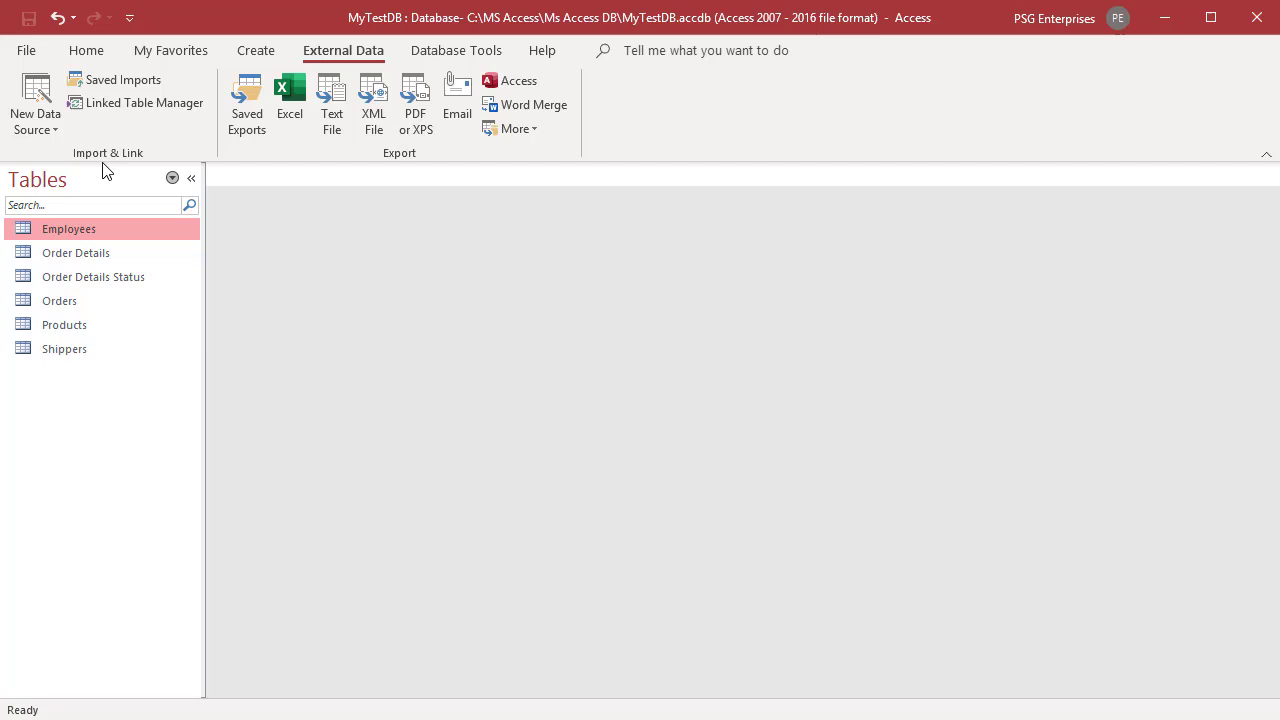
Start an Excel import of Customers.xlsx from Test Files into a new Access table
left_click(30, 110)
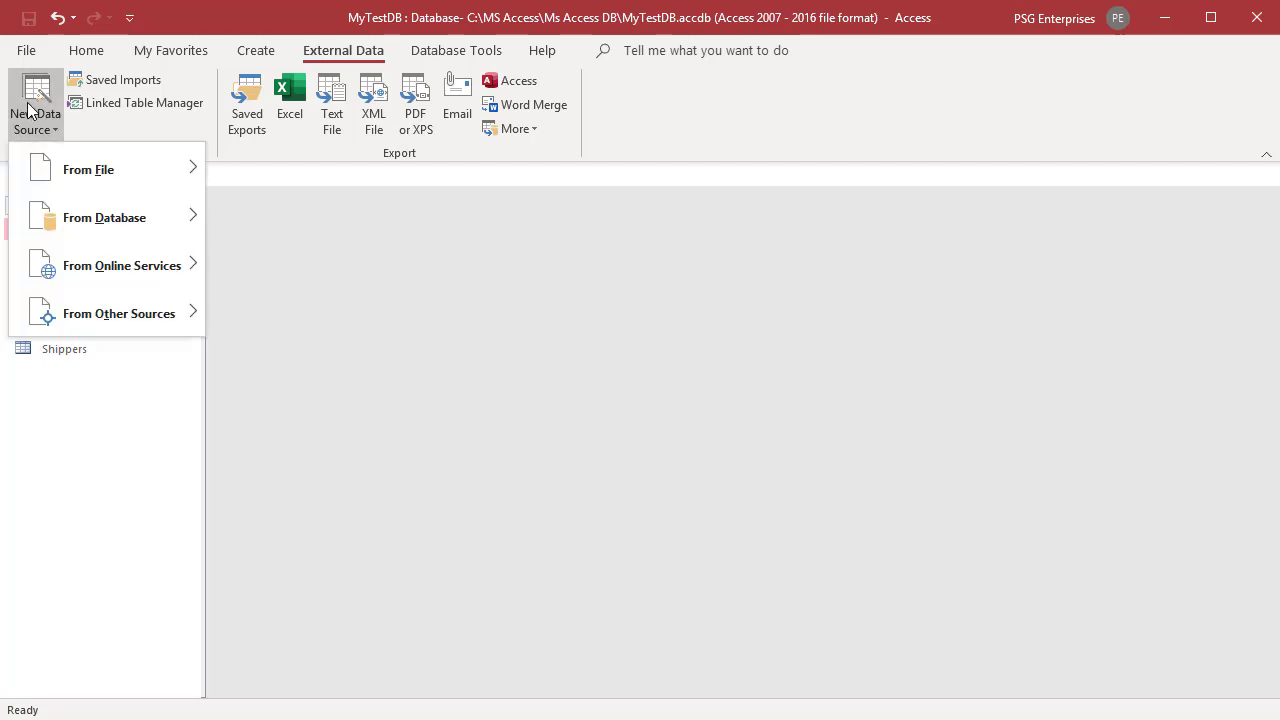
mouse_move(87, 170)
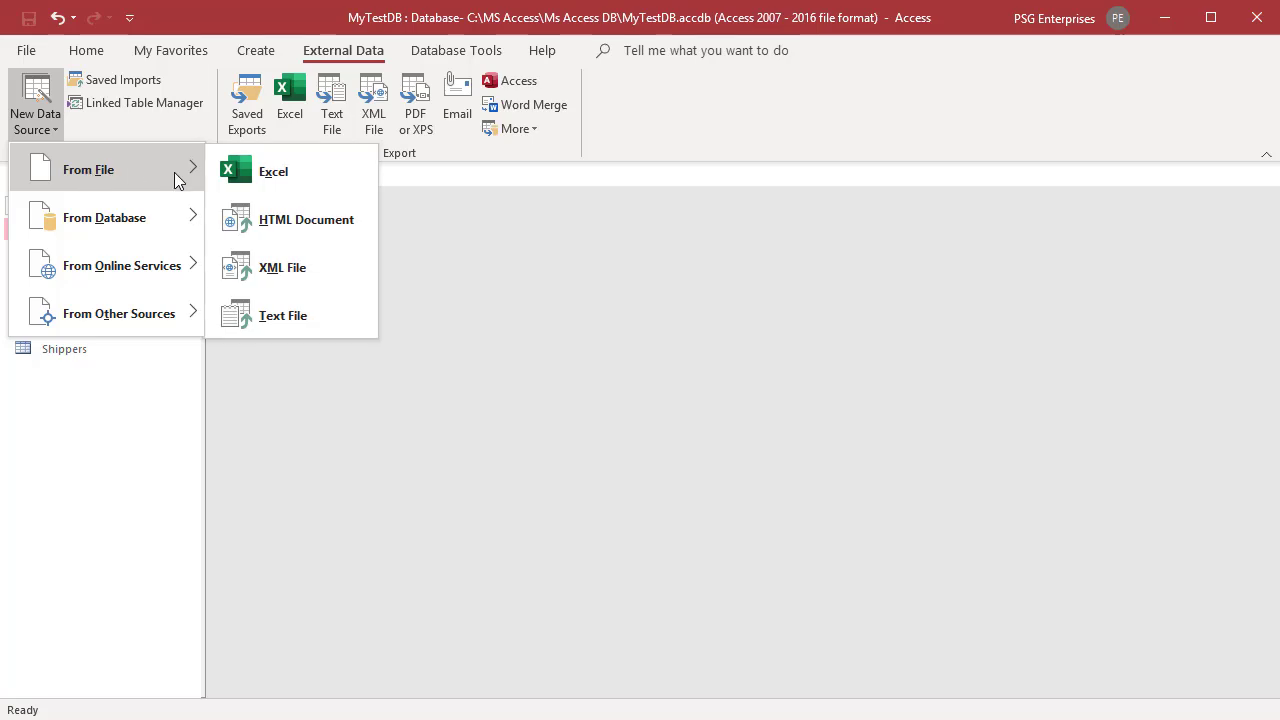
left_click(268, 175)
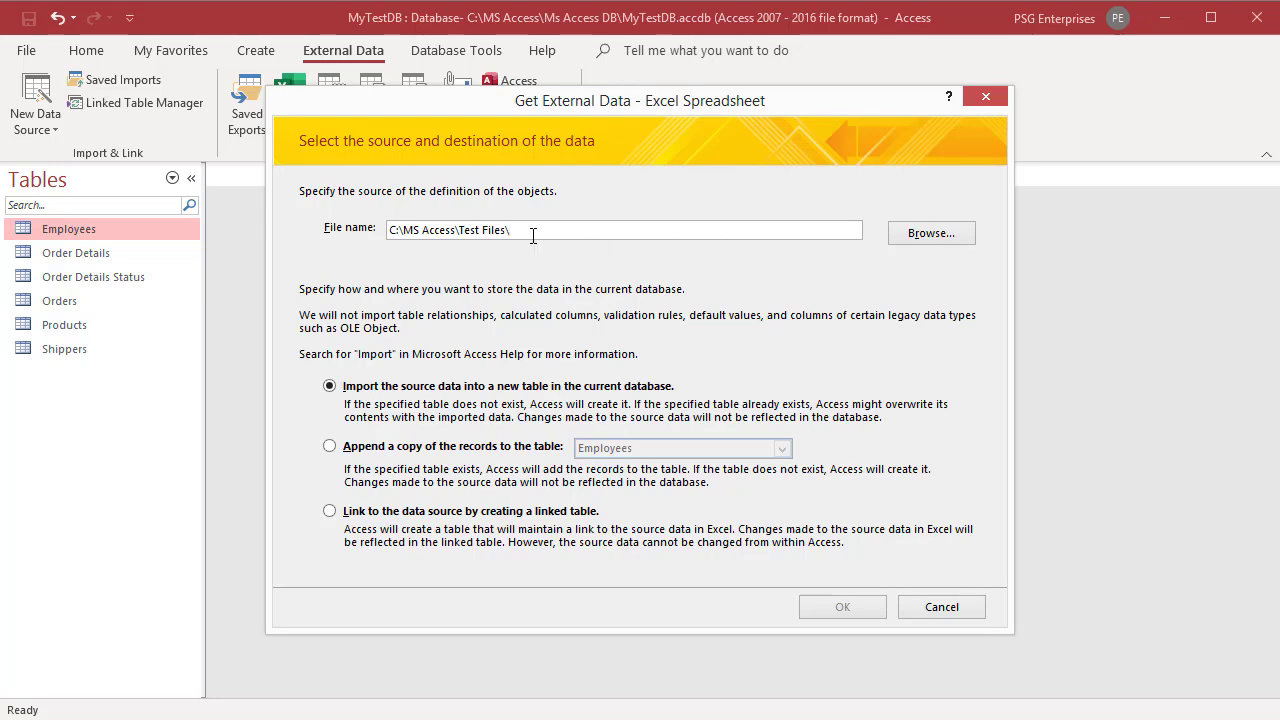
left_click(910, 235)
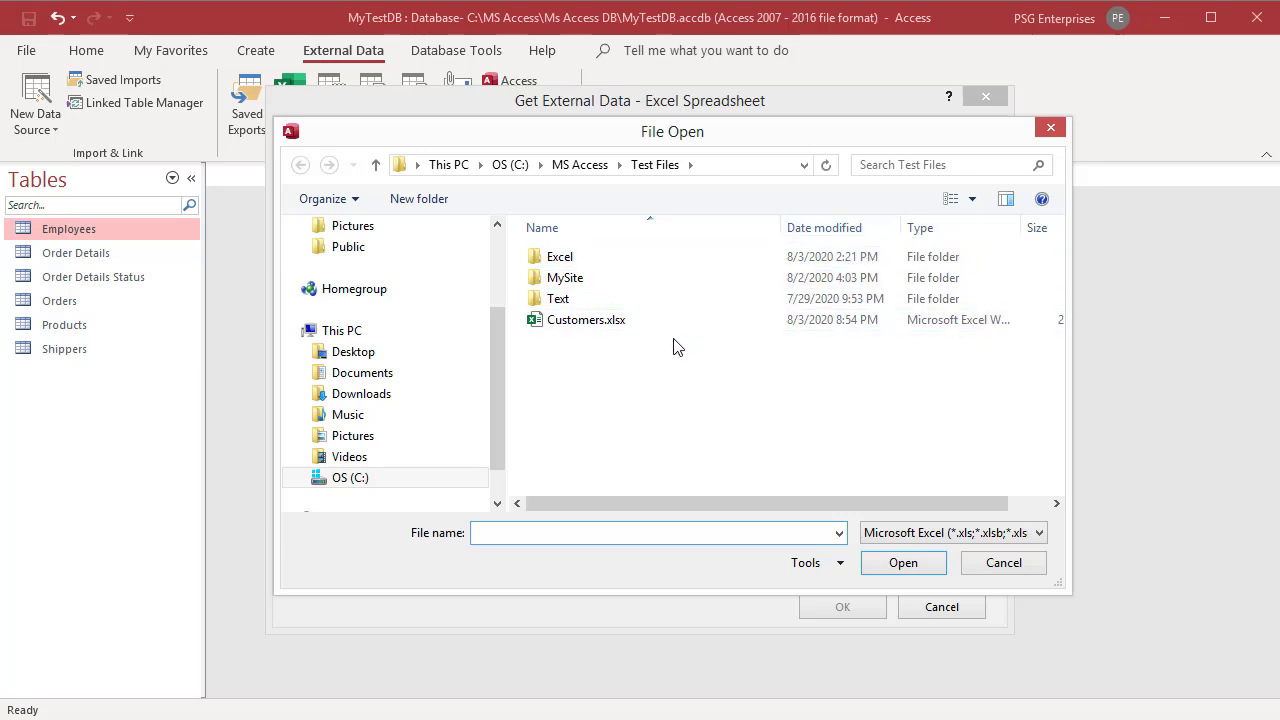
left_click(610, 328)
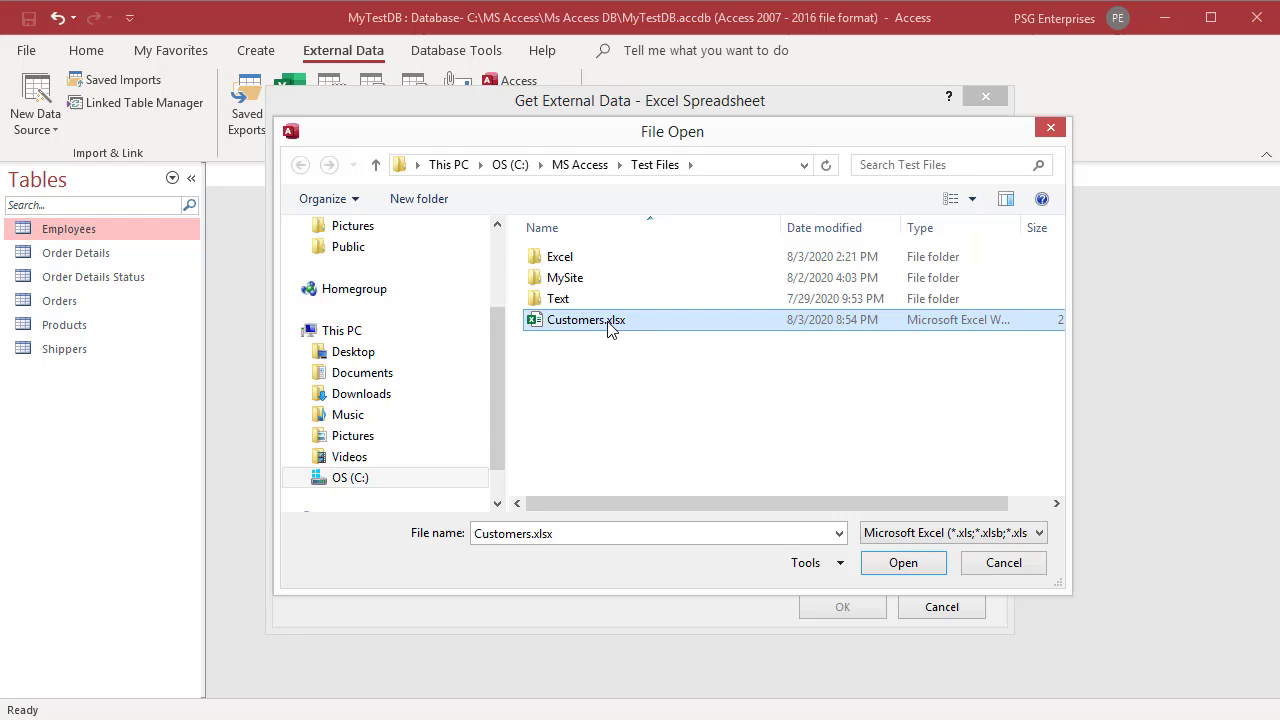
left_click(899, 567)
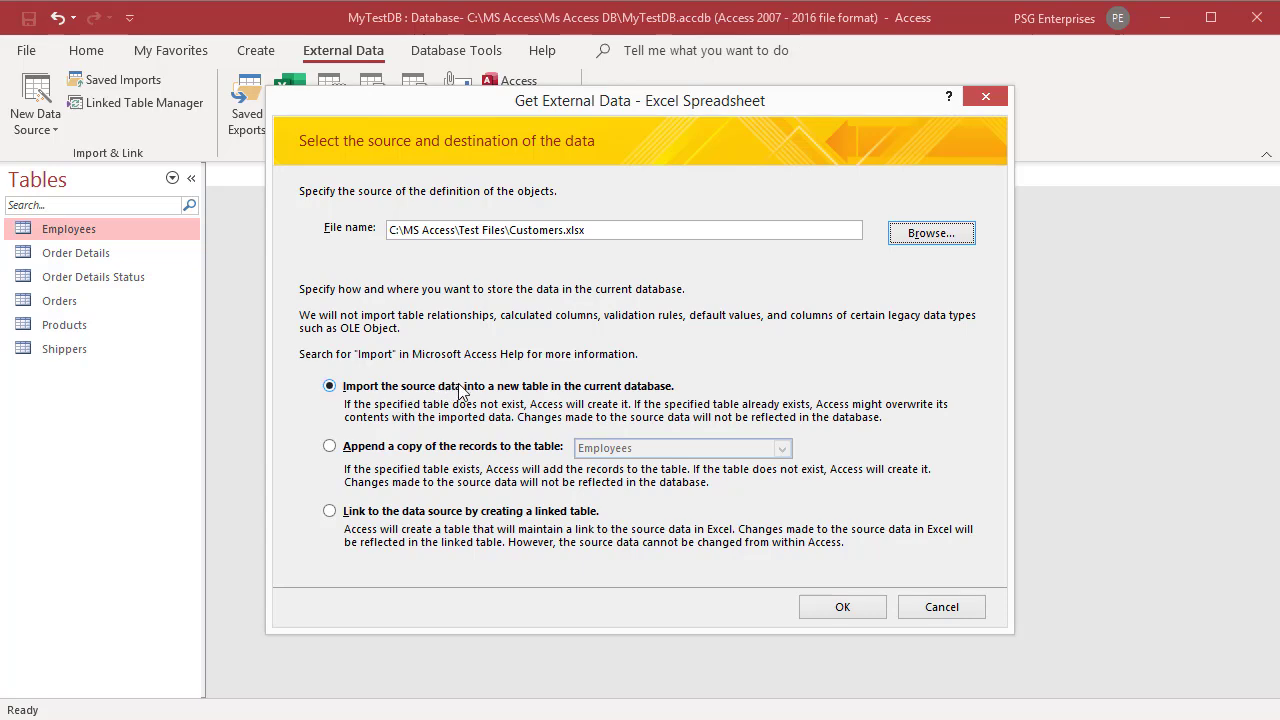
left_click(841, 610)
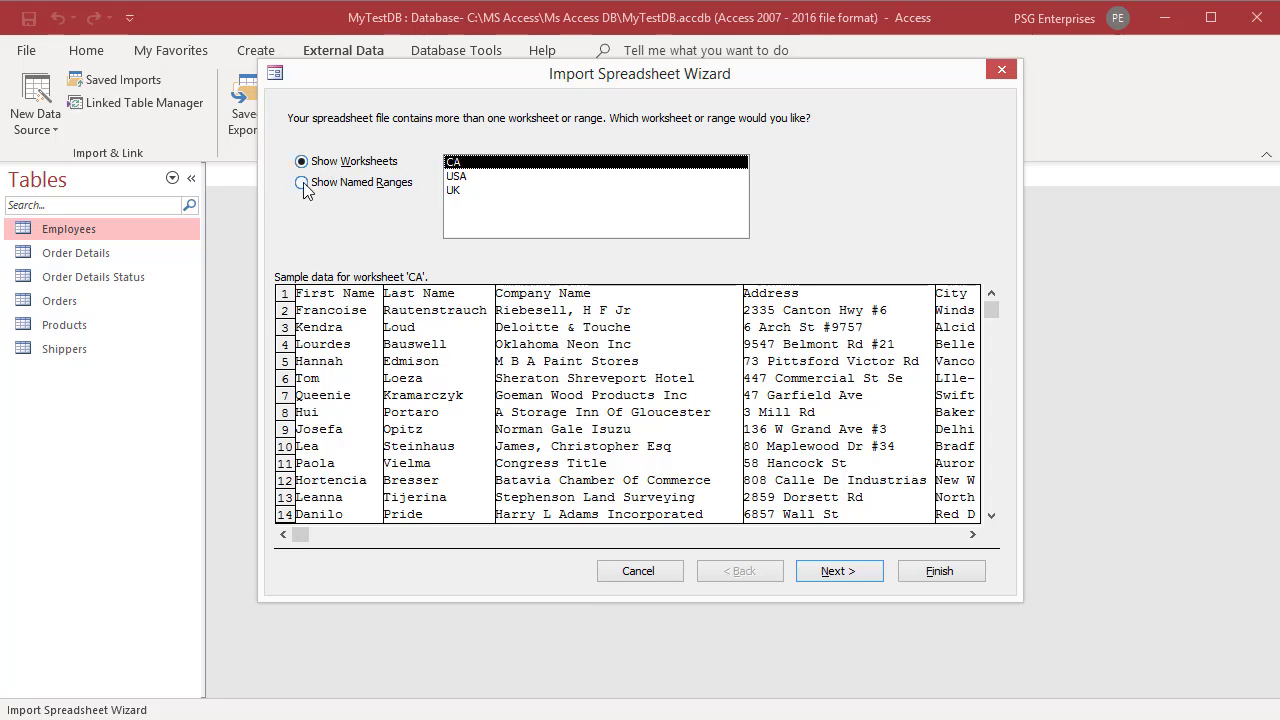
Import the Customers named range, with its first row as column headings
left_click(304, 185)
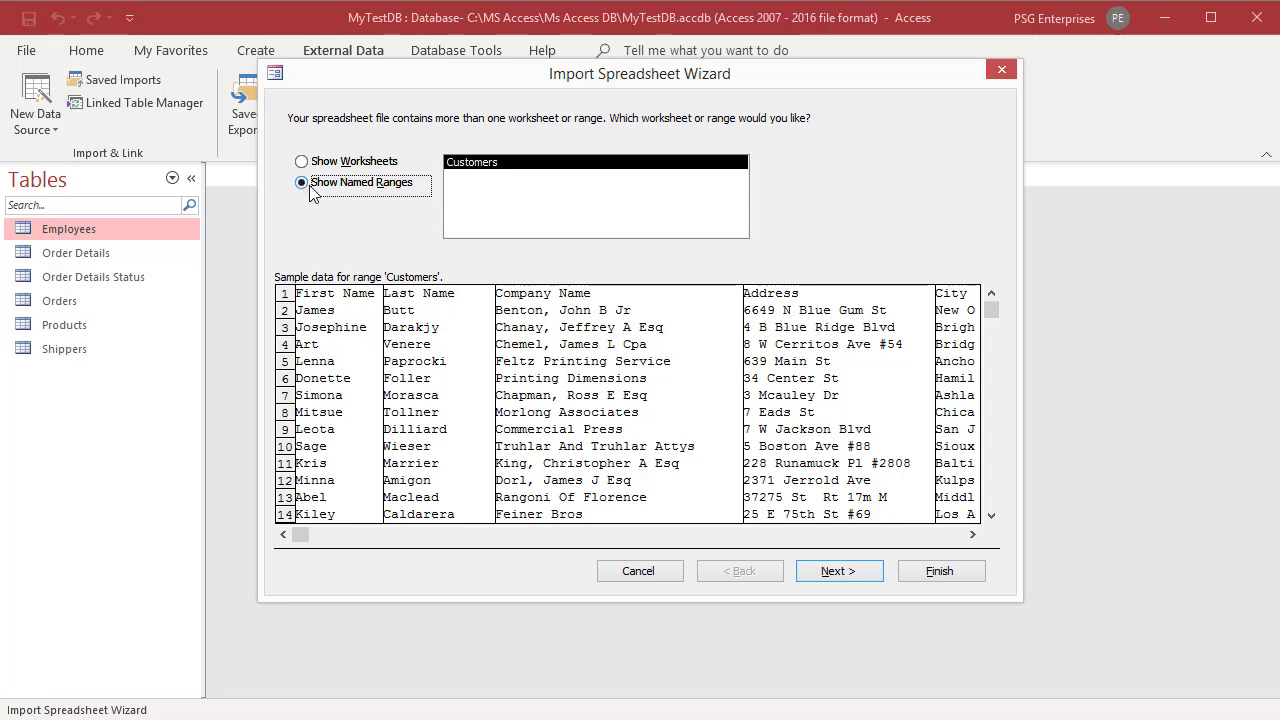
left_click(480, 168)
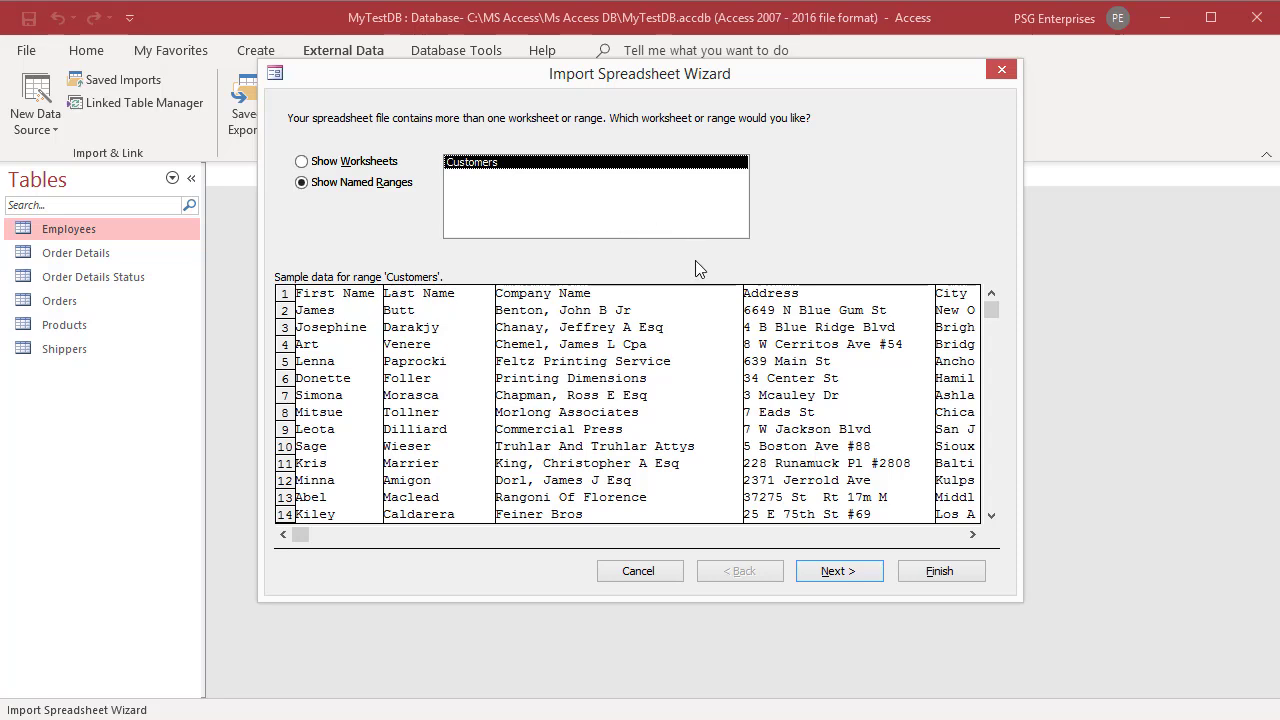
left_click(838, 574)
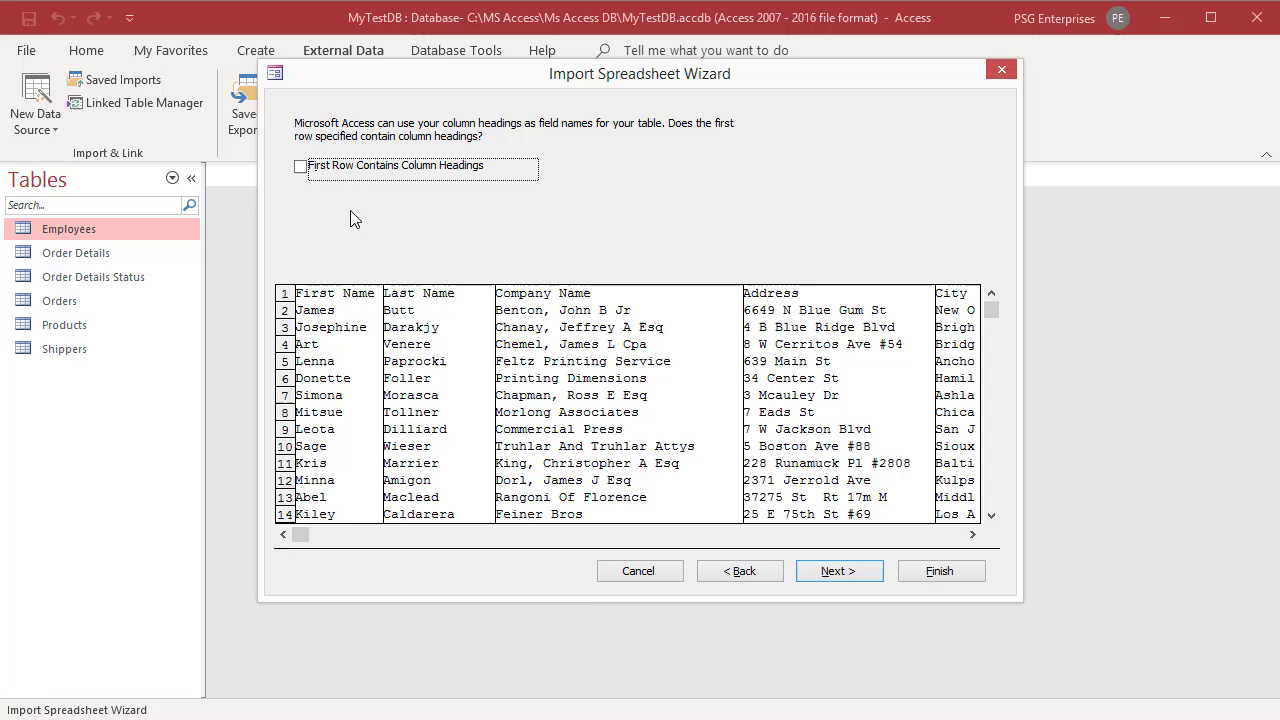
left_click(301, 168)
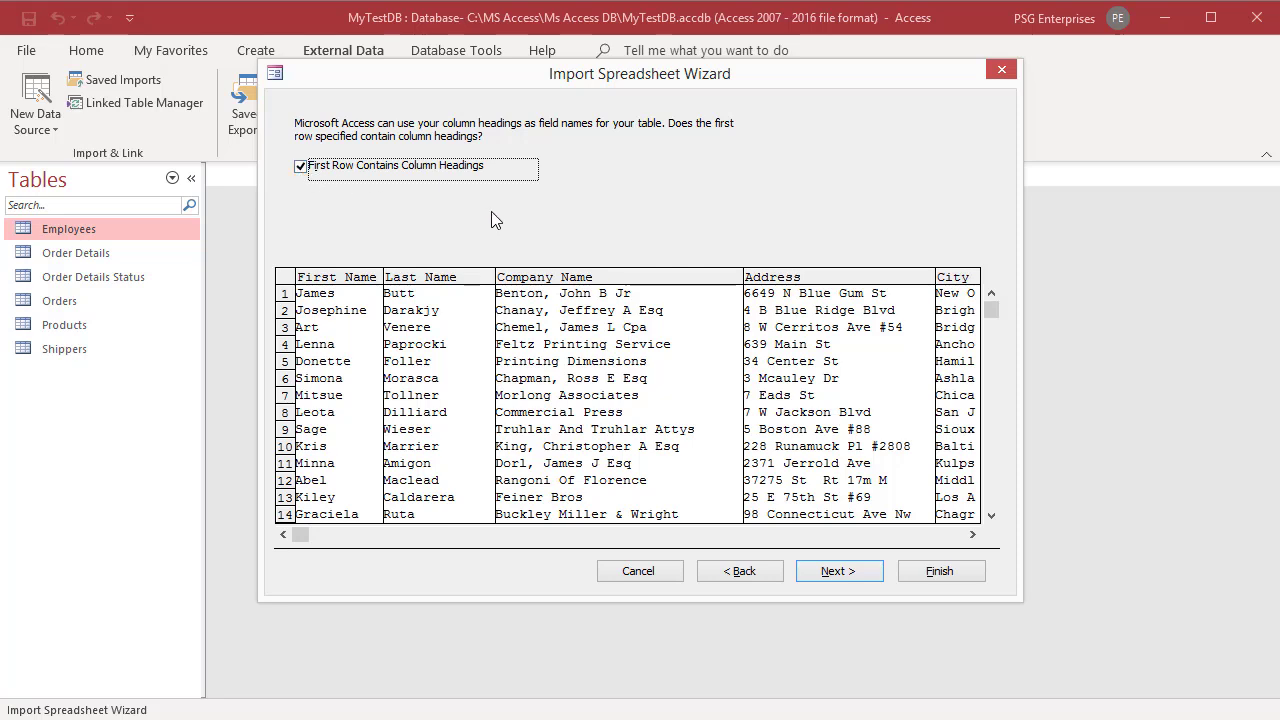
Set the First Name field's Indexed option to No
left_click(836, 571)
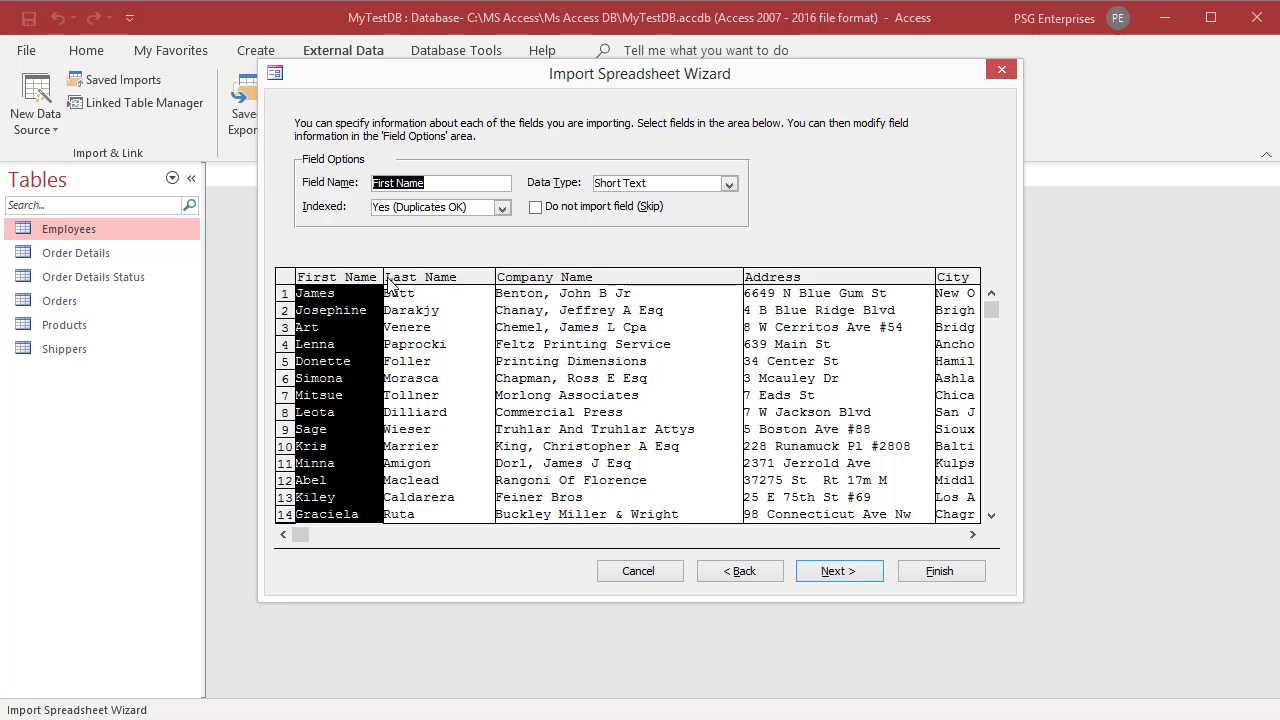
left_click(501, 208)
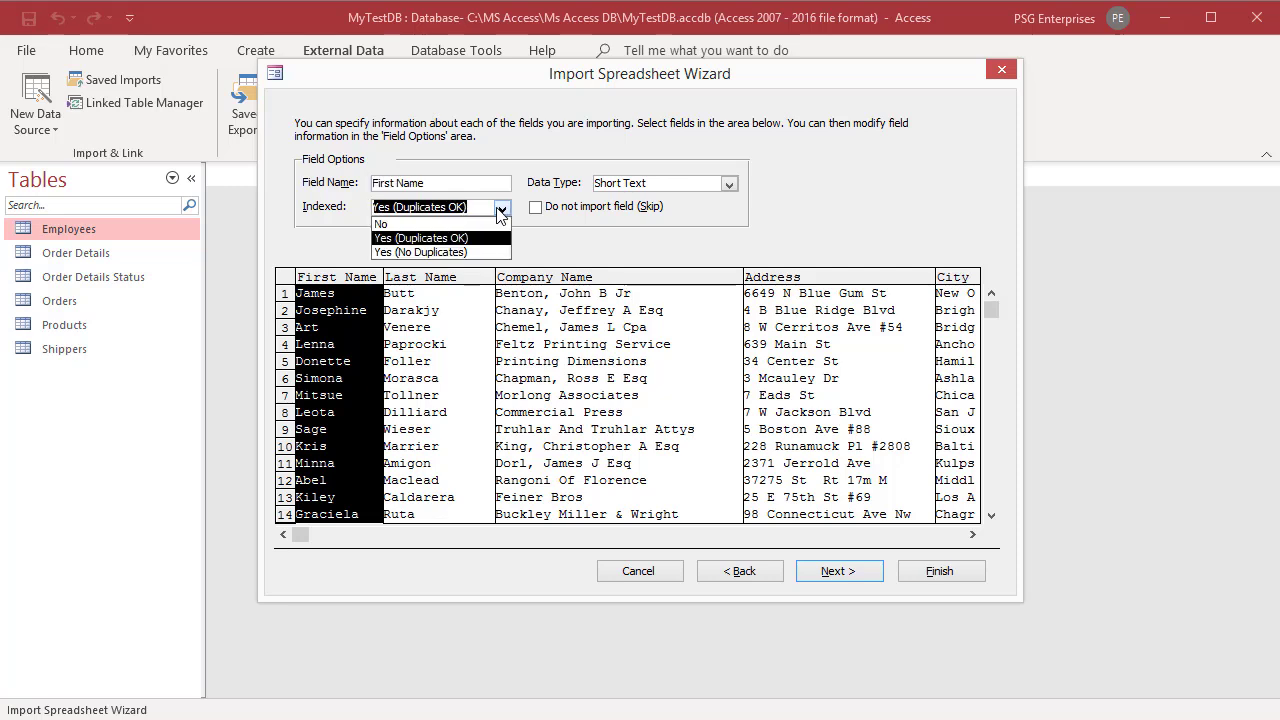
left_click(382, 224)
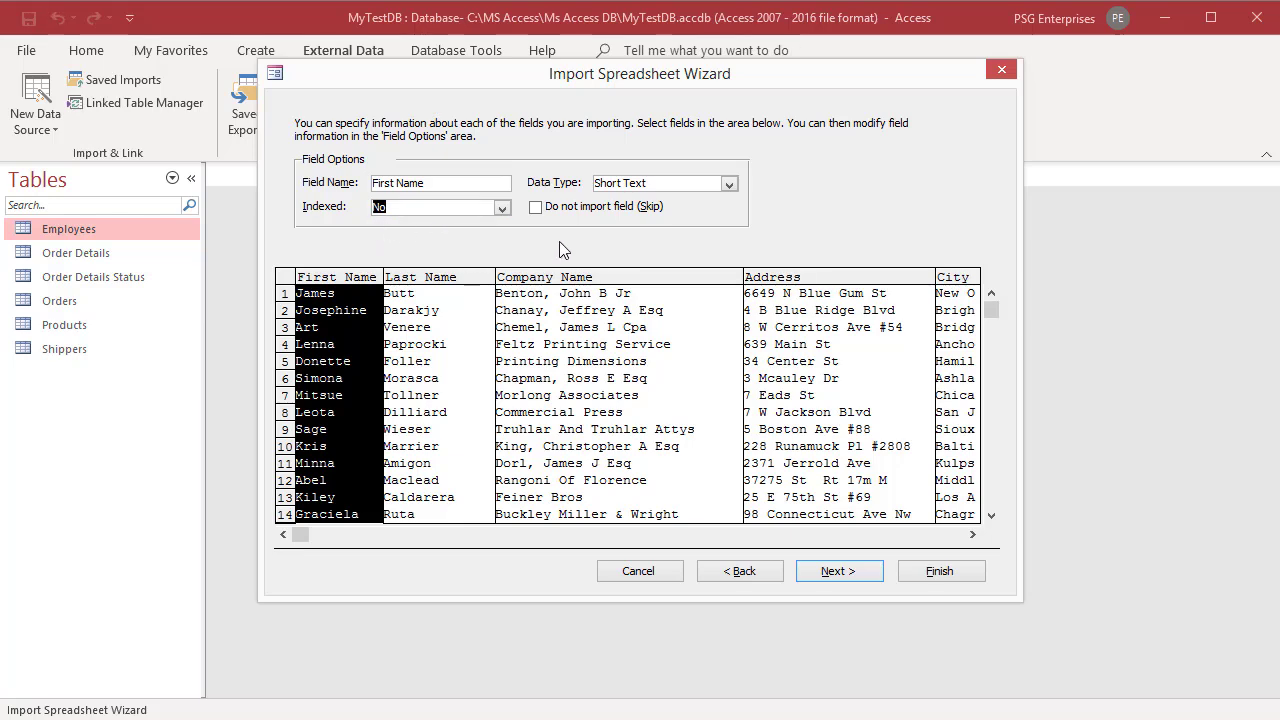
key("Right")
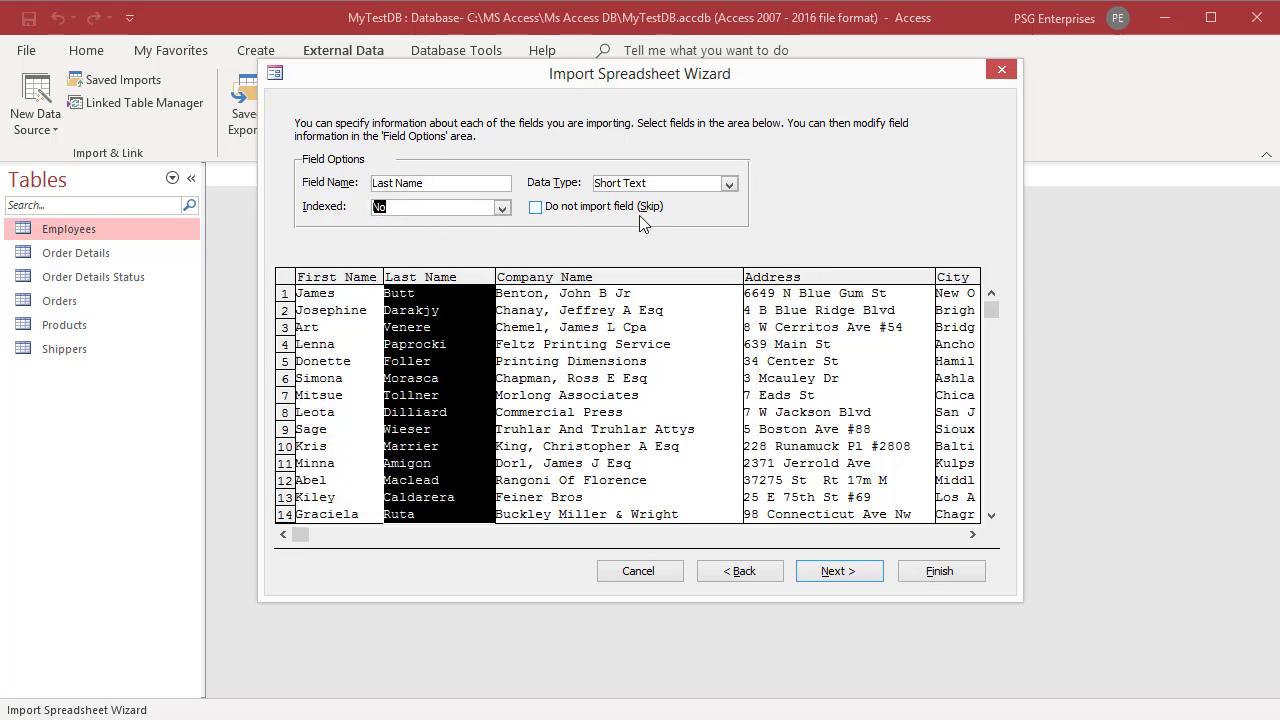
Change the Zip field's data type to Long Integer
left_click(972, 535)
left_click(972, 535)
left_click(972, 535)
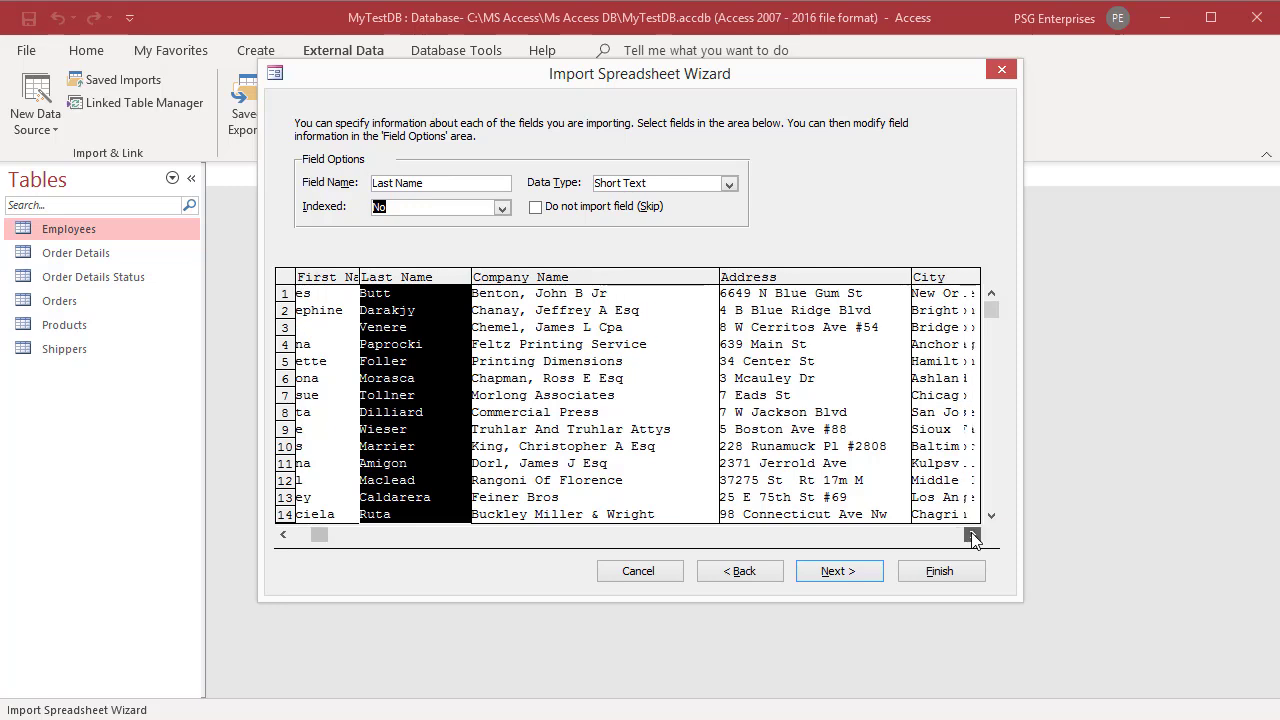
left_click(972, 535)
left_click(972, 535)
left_click(972, 535)
left_click(972, 535)
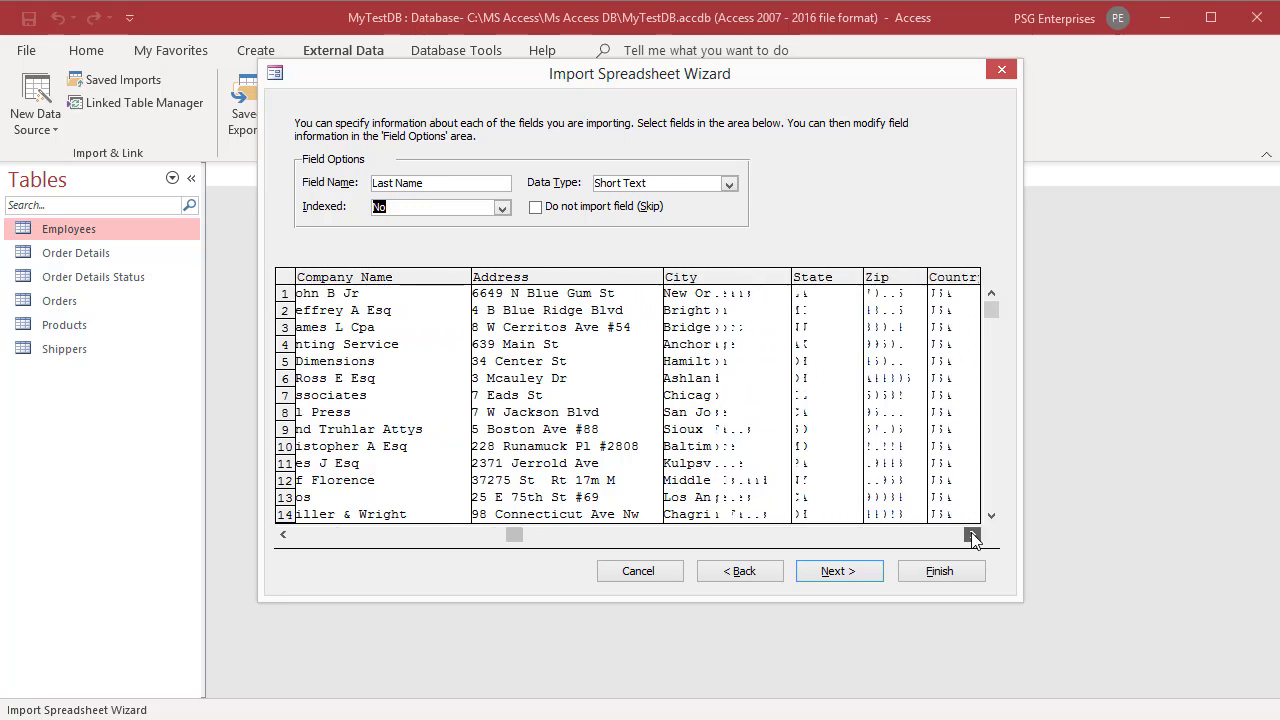
left_click(972, 535)
left_click(972, 535)
left_click(820, 277)
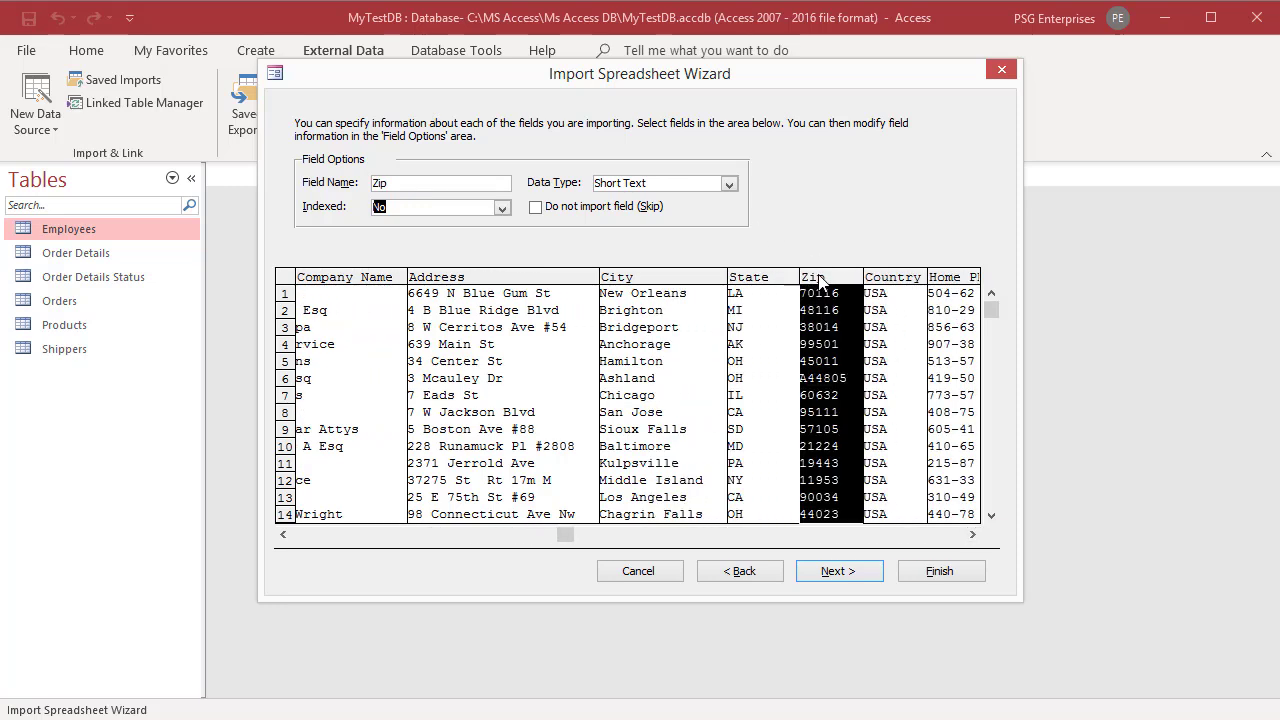
left_click(728, 185)
left_click(662, 240)
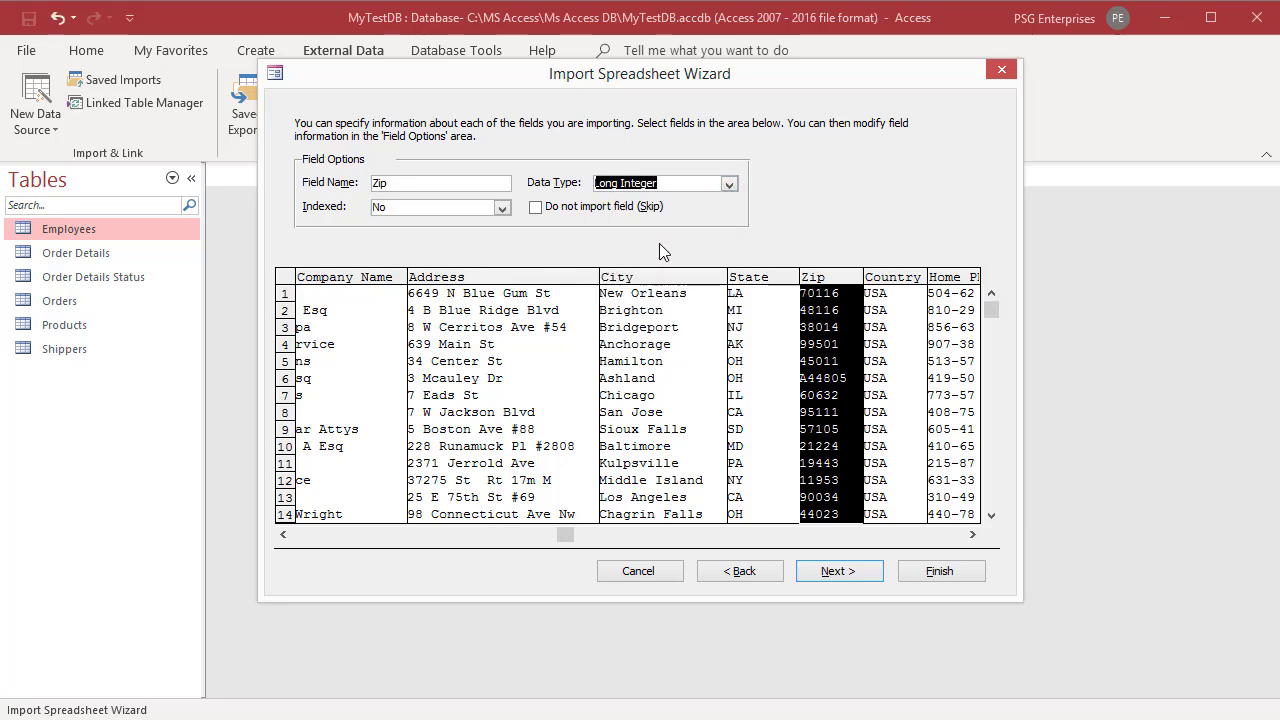
left_click(828, 576)
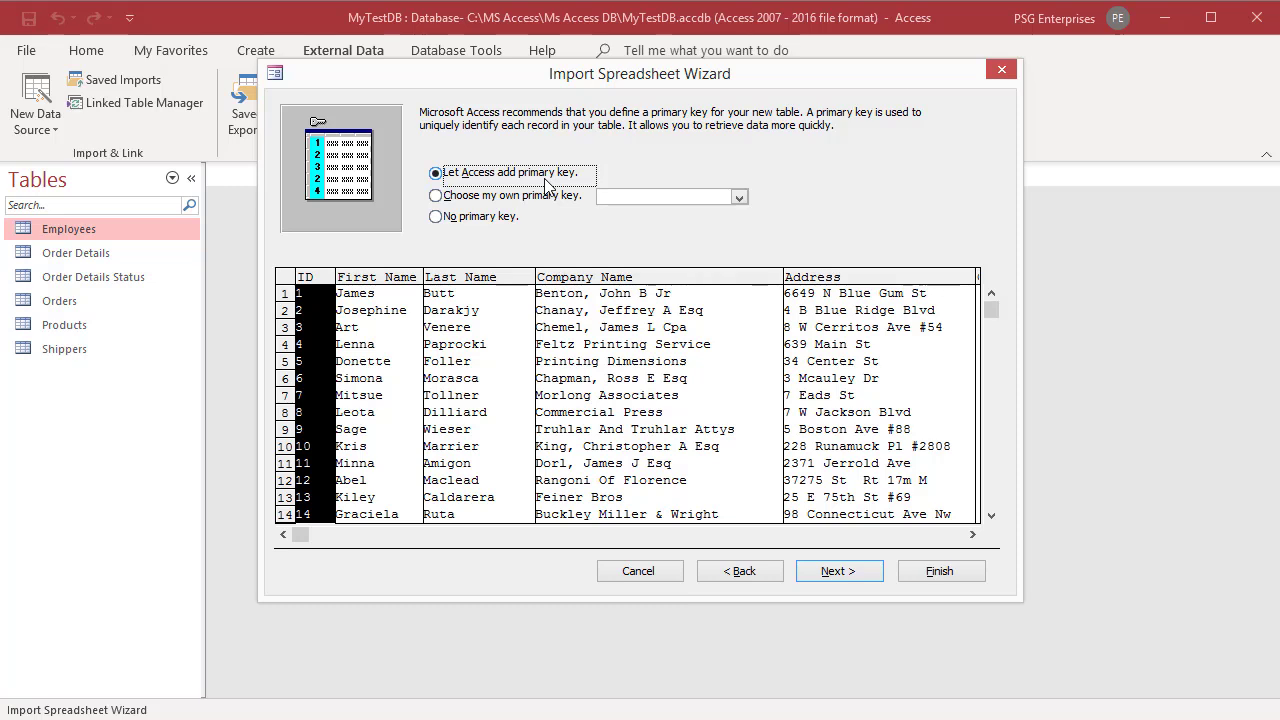
Keep the Access-added primary key and finish importing into the table named Customers
left_click(838, 571)
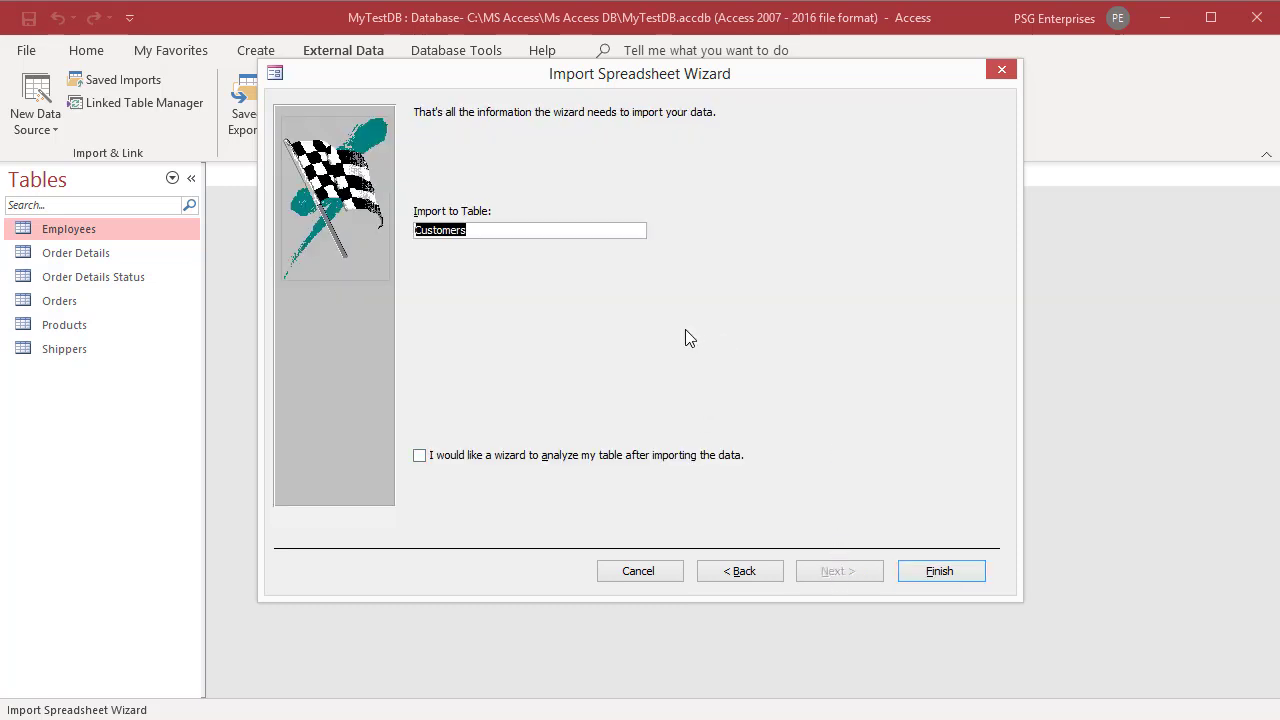
left_click(510, 231)
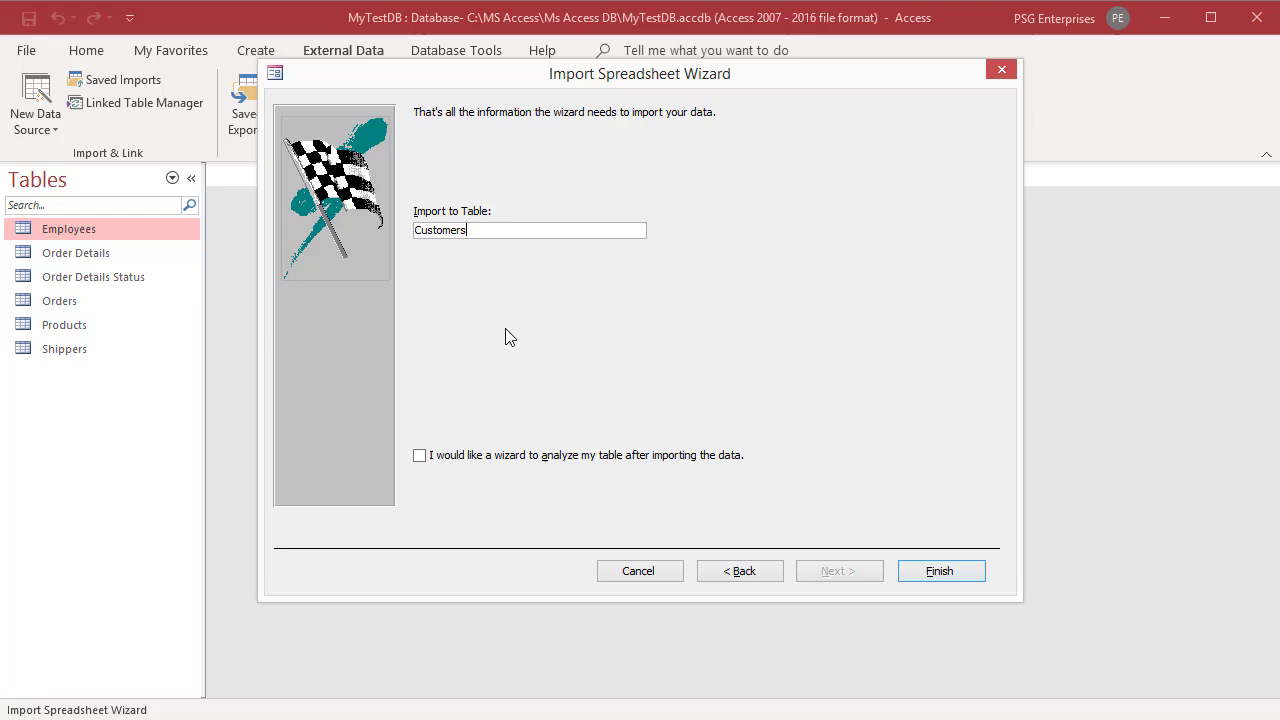
left_click(922, 571)
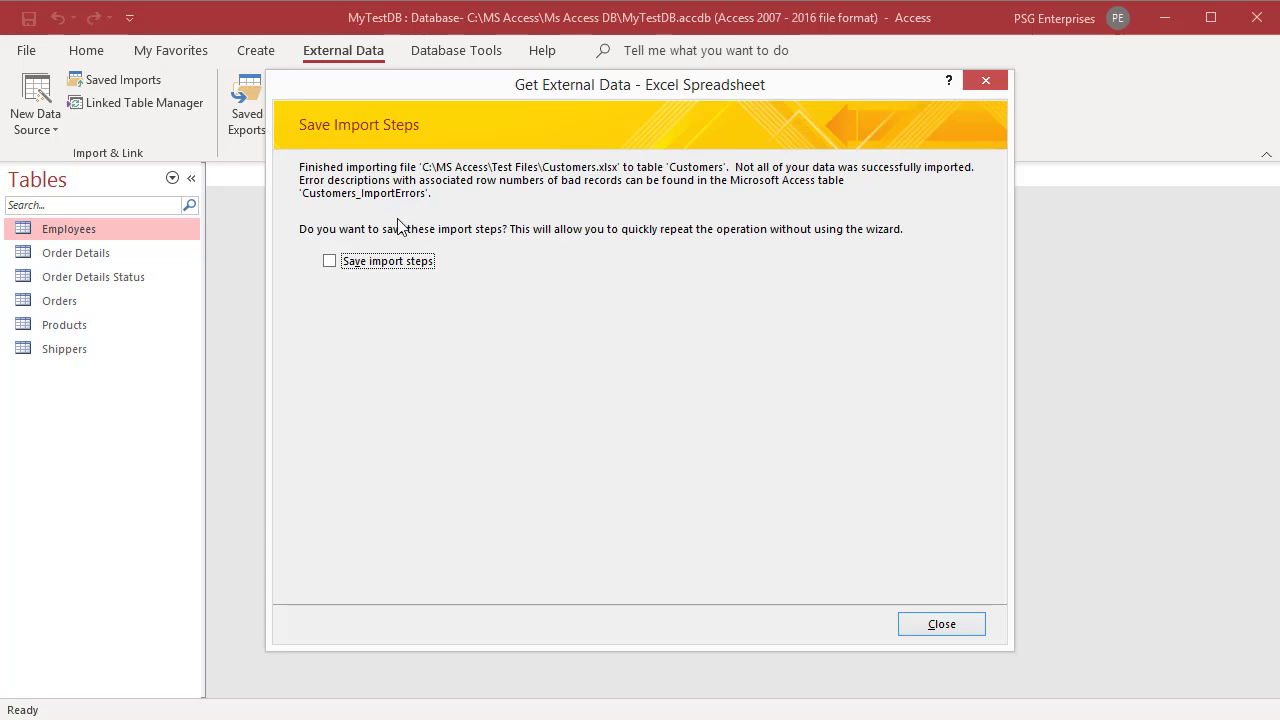
Close the import summary without saving steps, then open Customers_ImportErrors
left_click(940, 630)
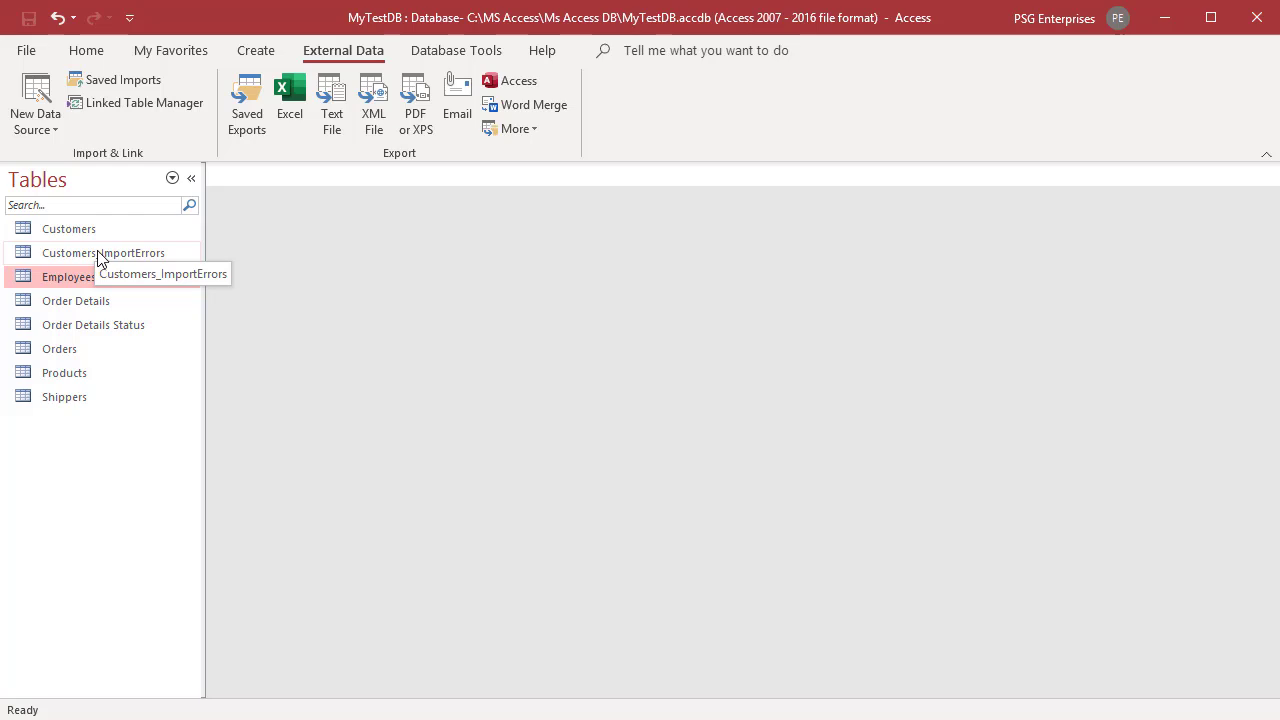
double_click(99, 257)
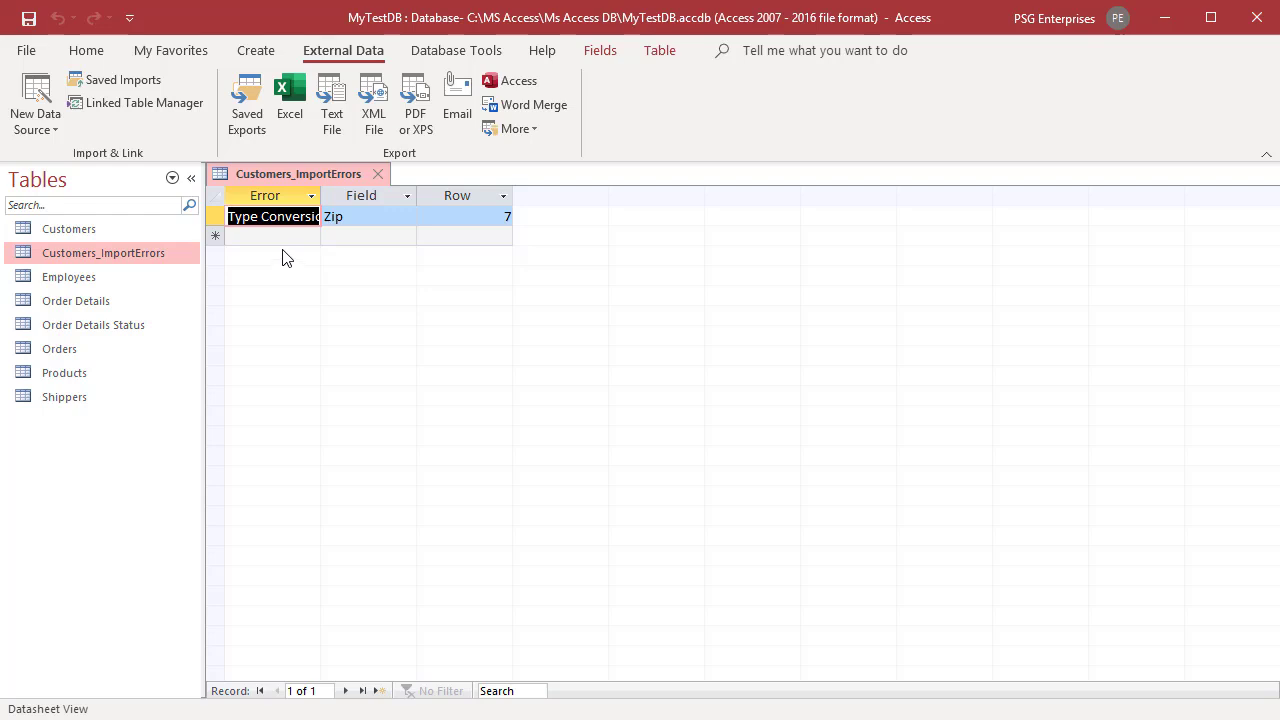
Open the Customers table to review its 19 imported records and the blank Zip
double_click(87, 228)
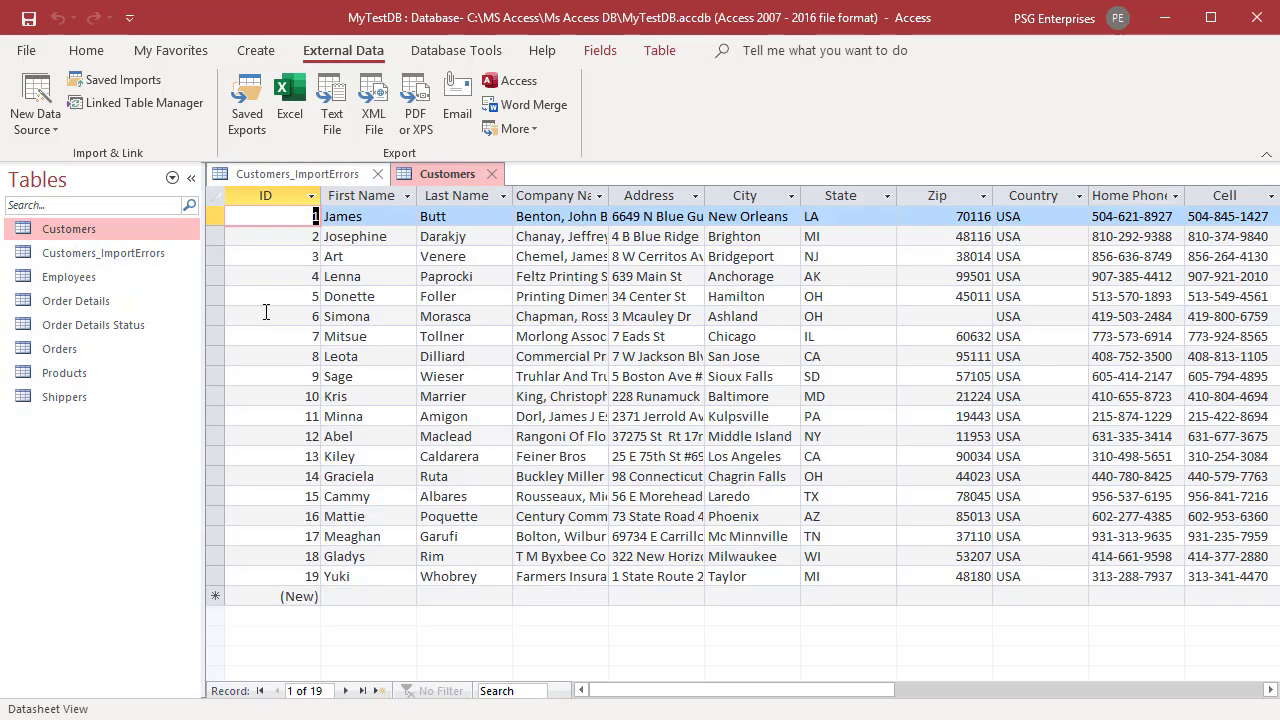